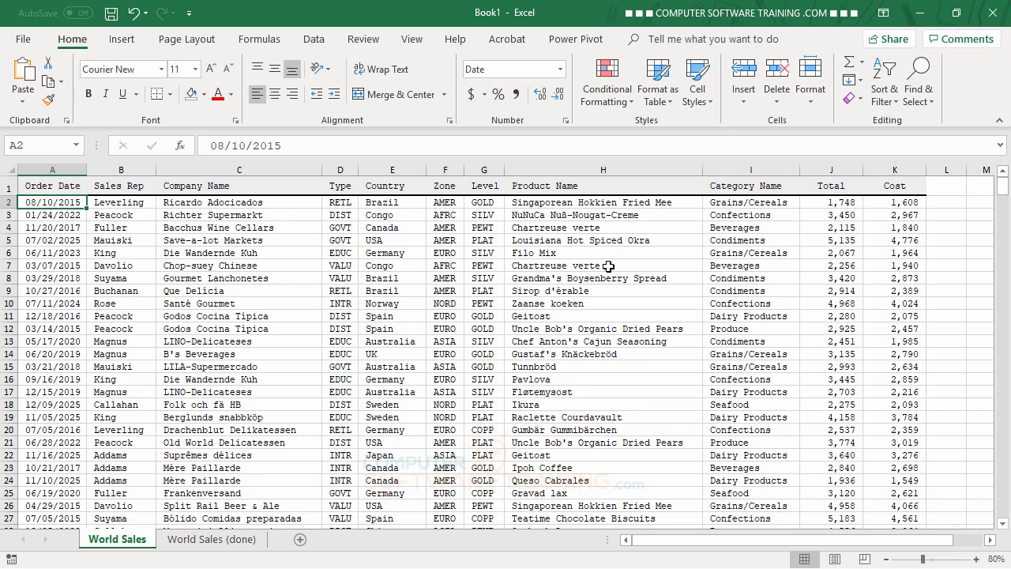
- Check the World Sales (done) sheet, and on the World Sales sheet fill cells A4:K4 with light green
{"action": "left_click", "coordinate": [212, 545]}
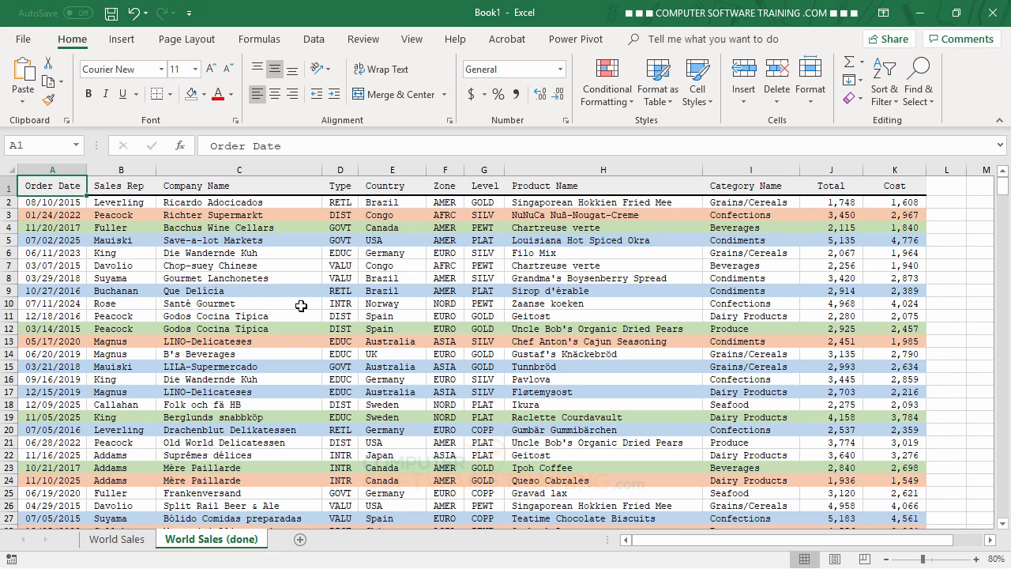
{"action": "left_click", "coordinate": [139, 539]}
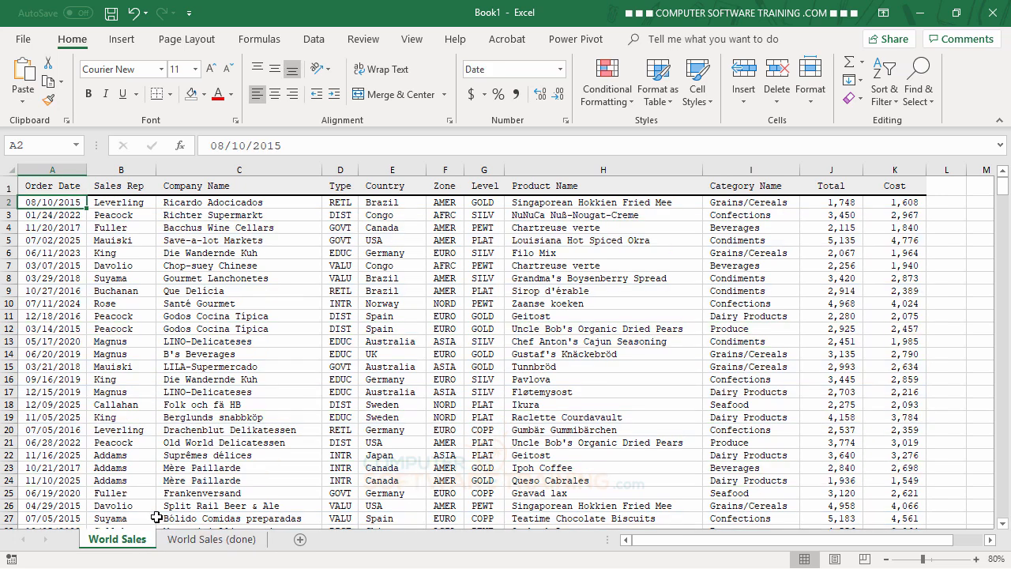
{"action": "left_click", "coordinate": [56, 232]}
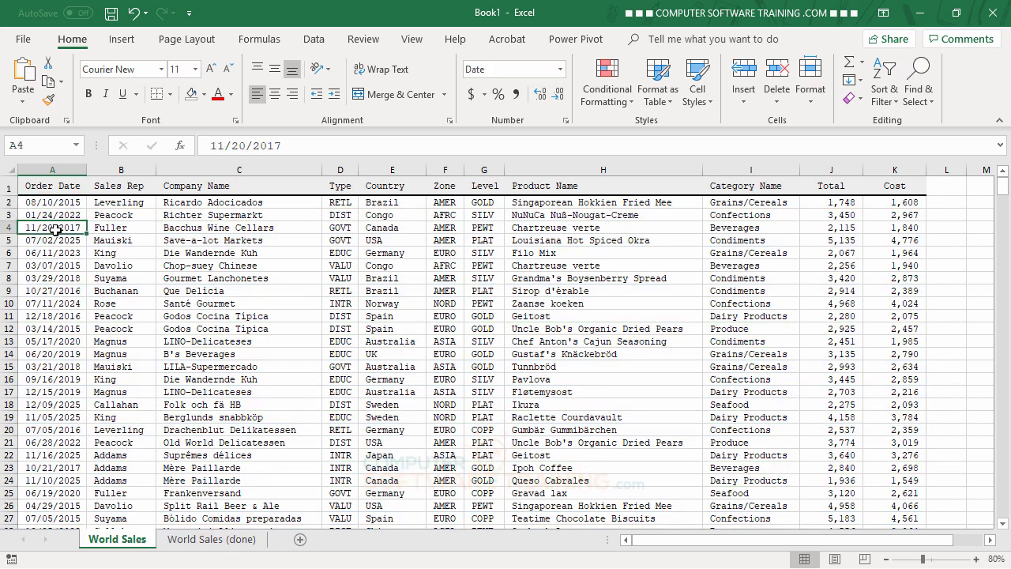
{"action": "left_click_drag", "start_coordinate": [55, 229], "coordinate": [914, 234]}
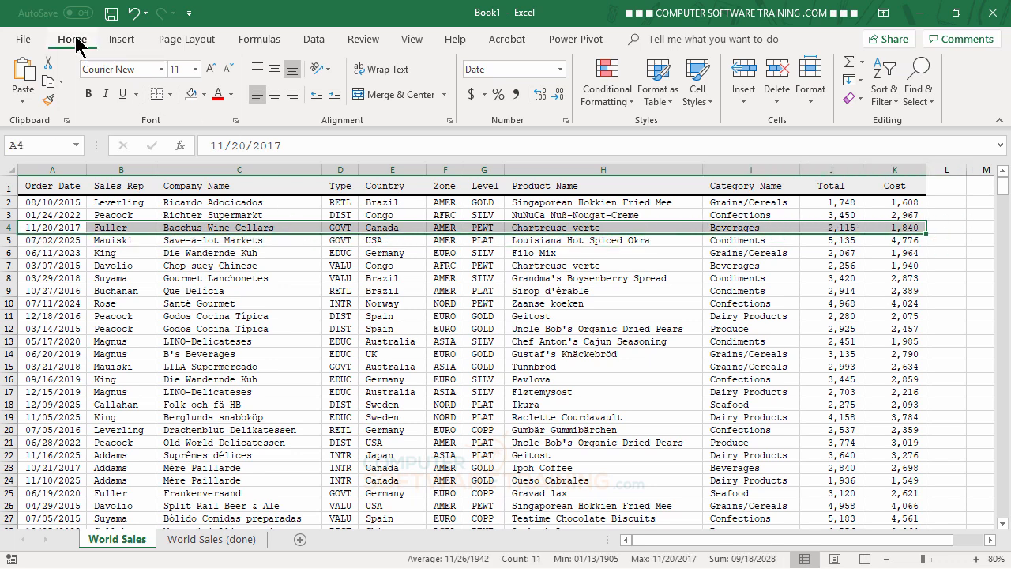
{"action": "left_click", "coordinate": [206, 94]}
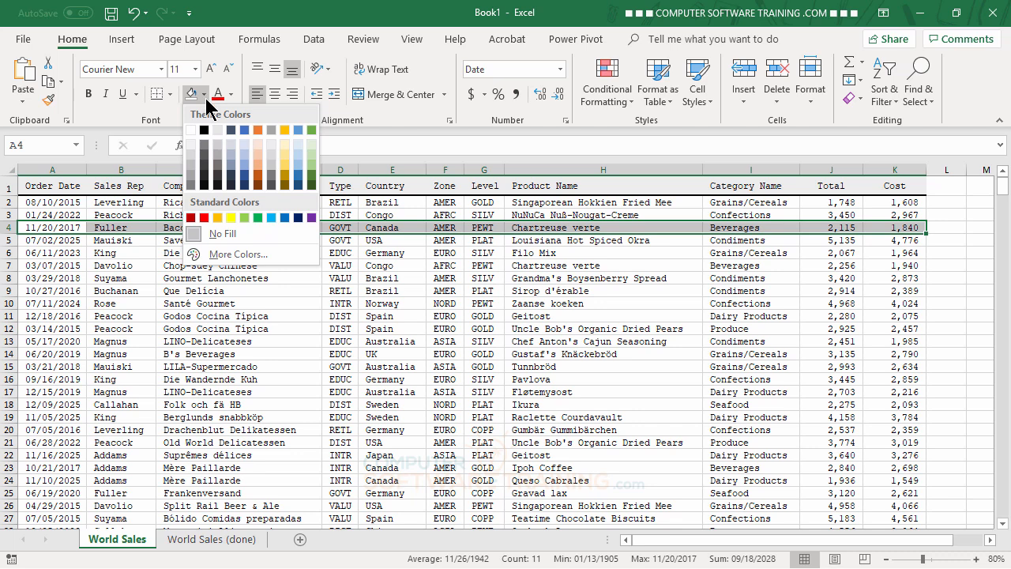
{"action": "left_click", "coordinate": [311, 155]}
{"action": "left_click", "coordinate": [418, 325]}
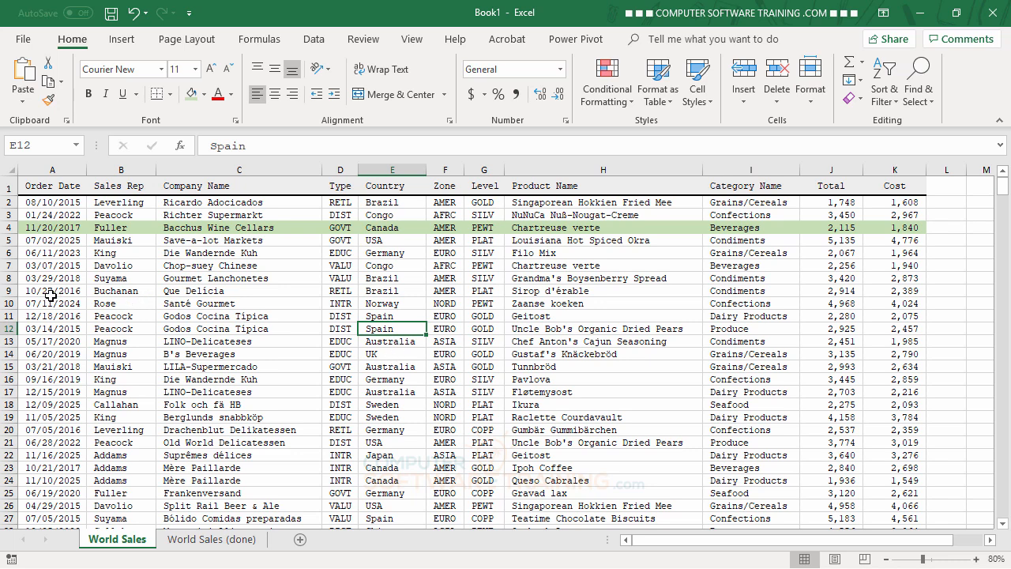
- Fill the data cells A9:K9 of the Que Delícia record with light orange
{"action": "left_click_drag", "start_coordinate": [48, 294], "coordinate": [893, 294]}
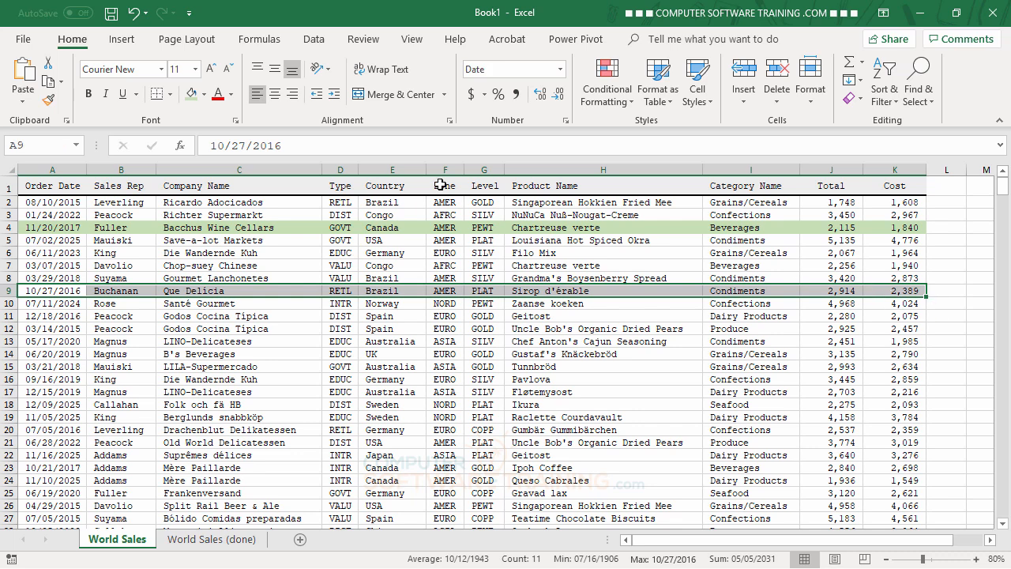
{"action": "left_click", "coordinate": [204, 95]}
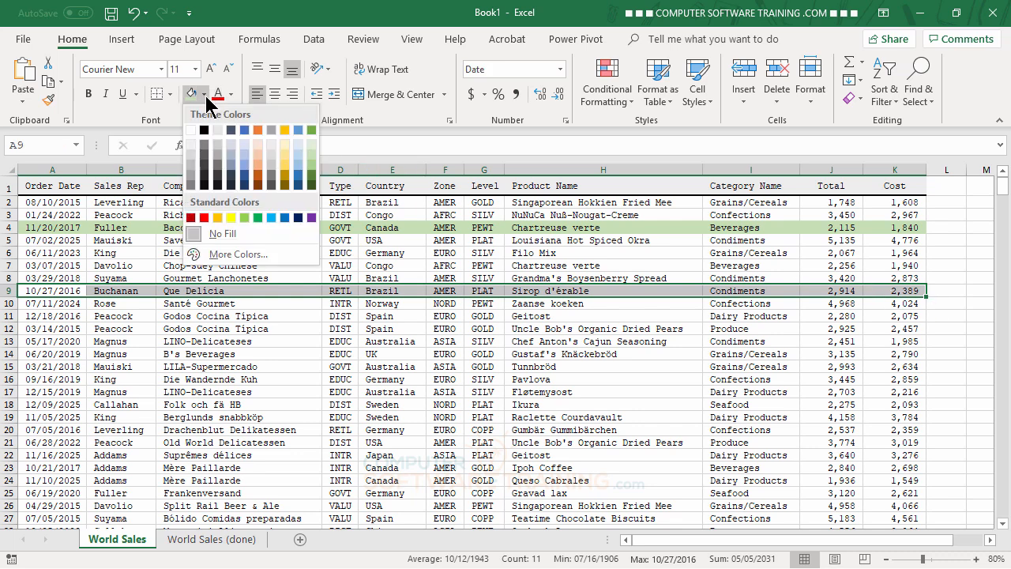
{"action": "left_click", "coordinate": [256, 166]}
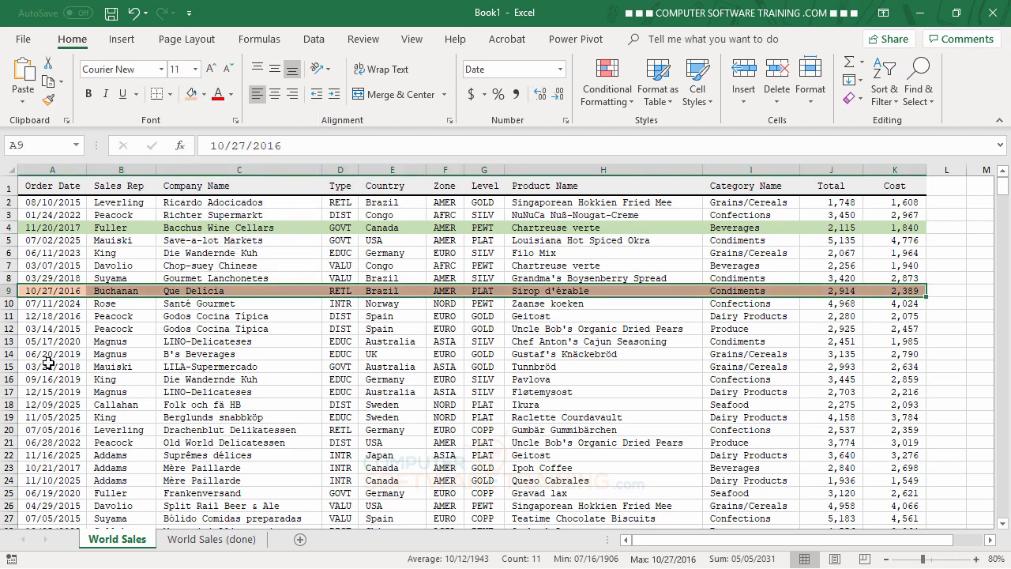
- Fill the data cells A15:K15 of the LILA-Supermercado record with light blue
{"action": "left_click_drag", "start_coordinate": [41, 366], "coordinate": [917, 367]}
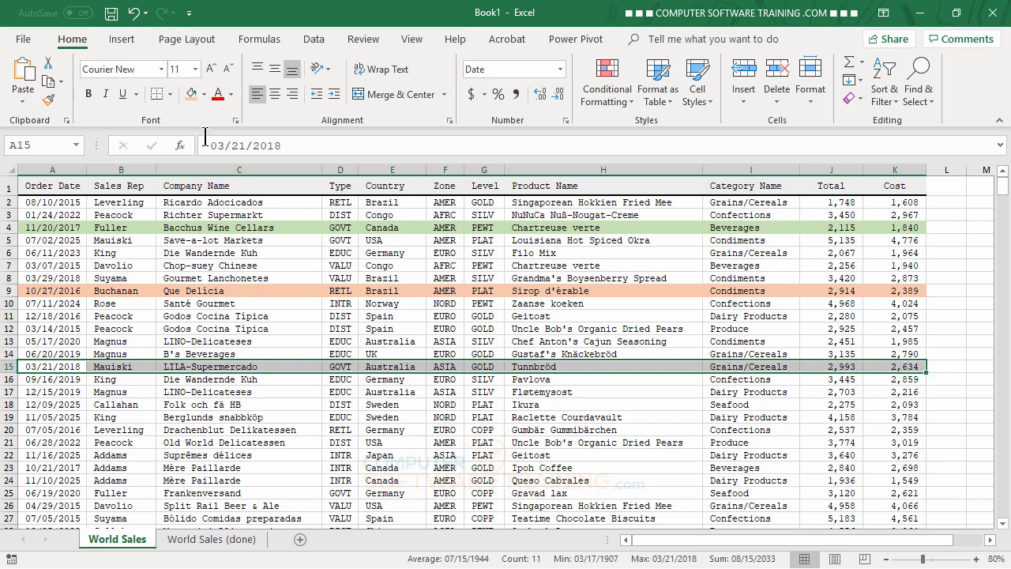
{"action": "left_click", "coordinate": [204, 94]}
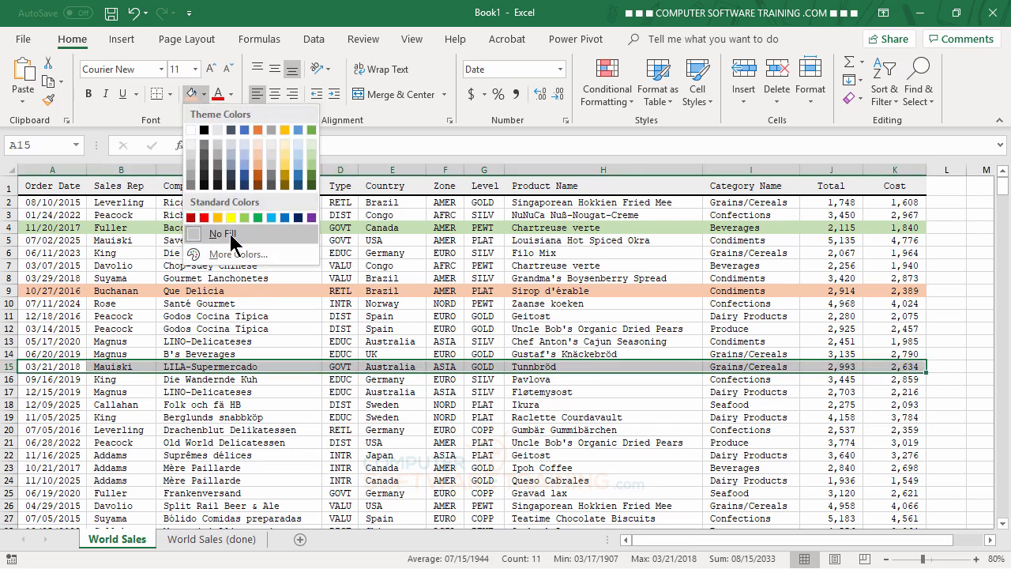
{"action": "left_click", "coordinate": [298, 158]}
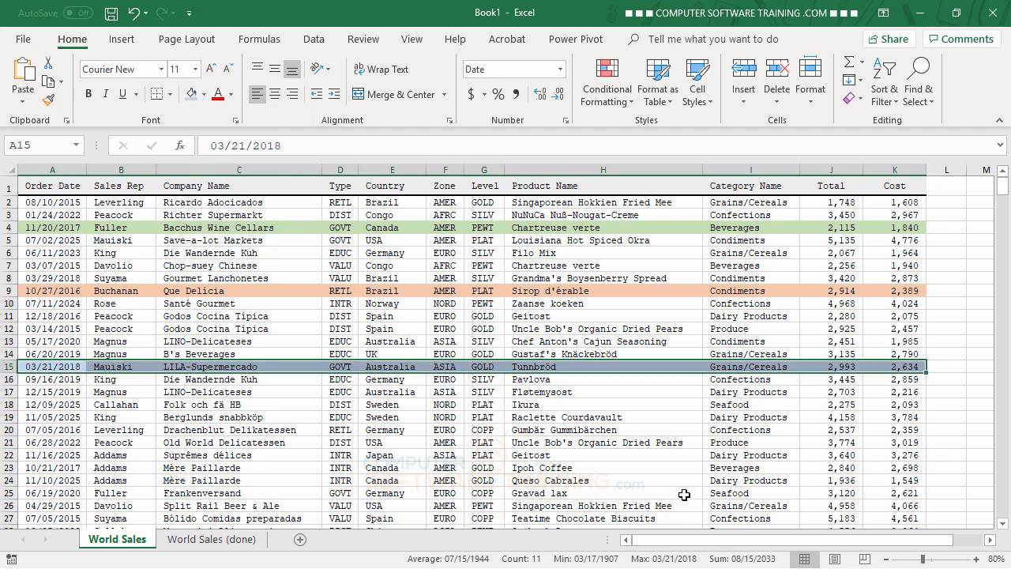
{"action": "left_click", "coordinate": [610, 430]}
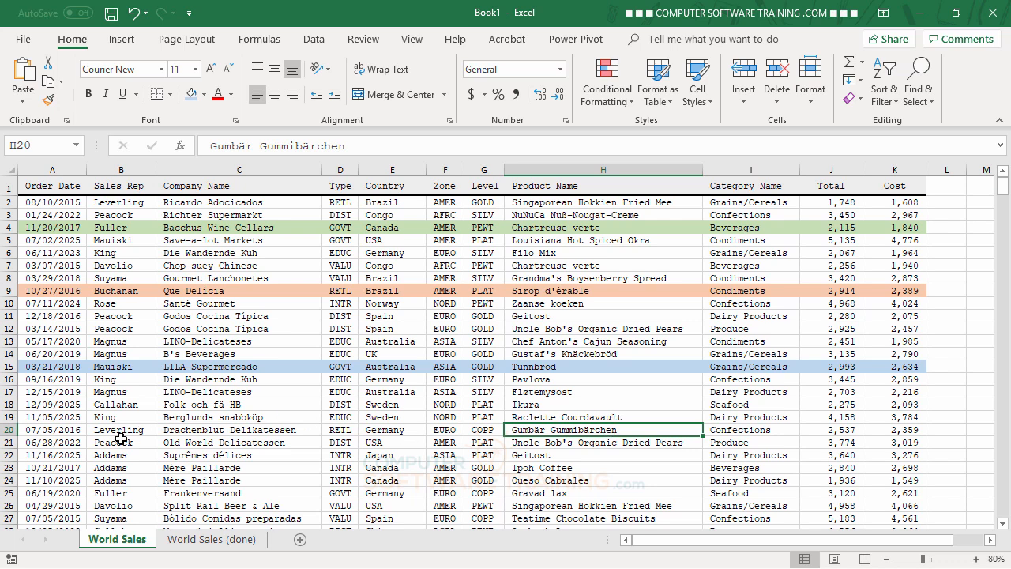
- Fill the data cells A18:K18 of the Folk och fä HB record with light orange
{"action": "left_click_drag", "start_coordinate": [51, 408], "coordinate": [882, 405]}
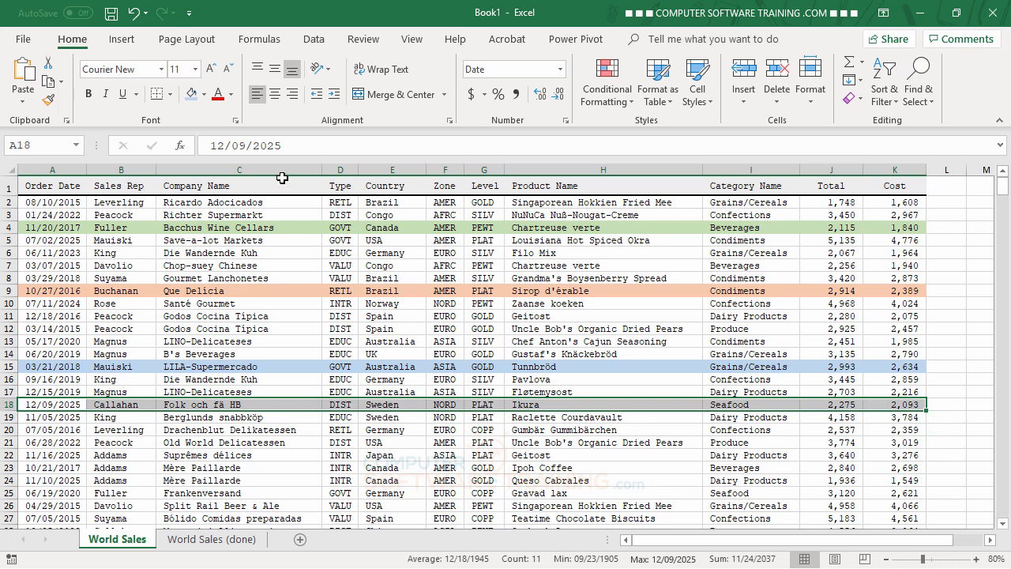
{"action": "left_click", "coordinate": [204, 95]}
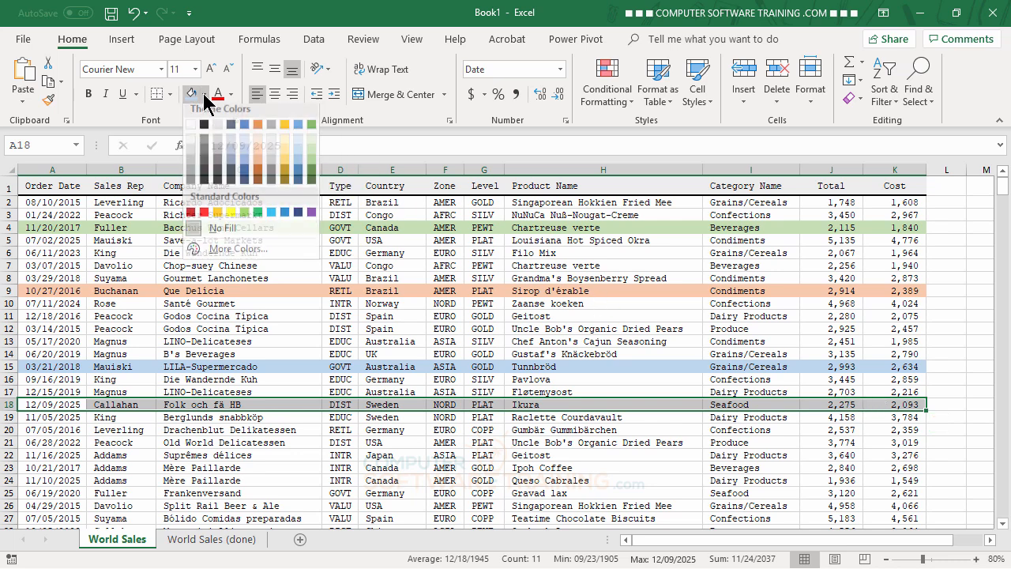
{"action": "left_click", "coordinate": [258, 154]}
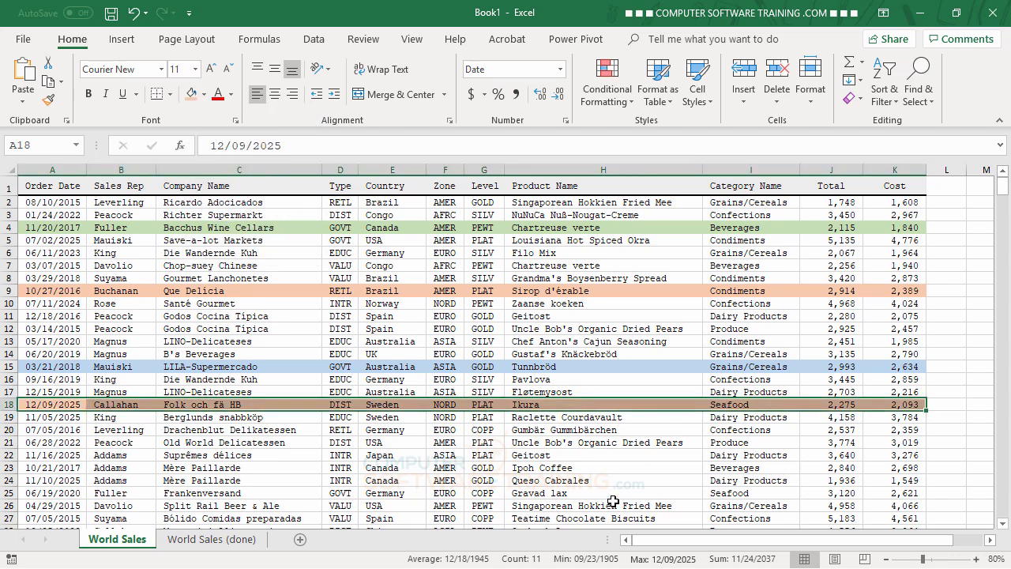
{"action": "left_click", "coordinate": [567, 443]}
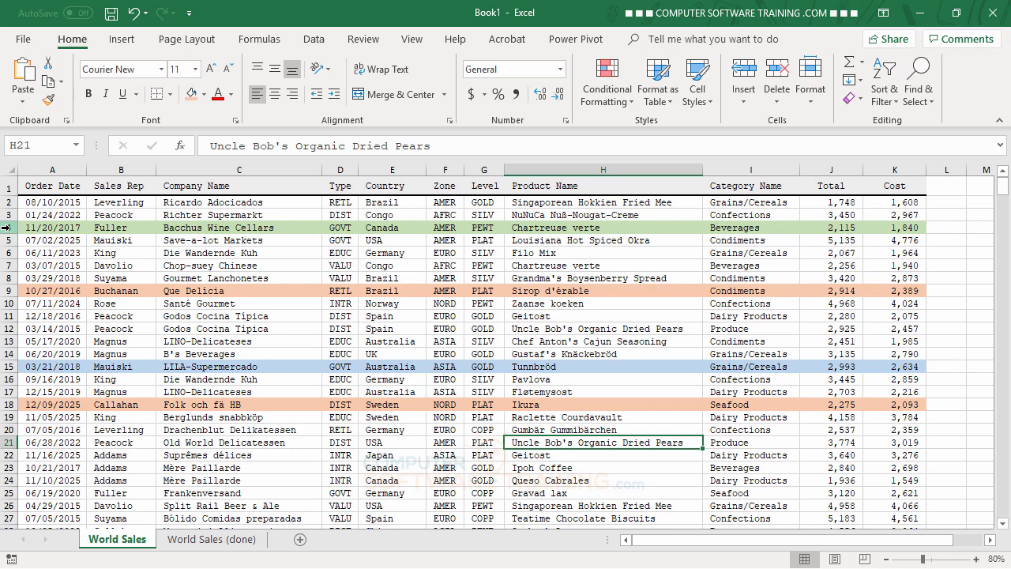
- Copy the green formatting of the whole row 4 onto row 21 with Format Painter
{"action": "left_click", "coordinate": [6, 227]}
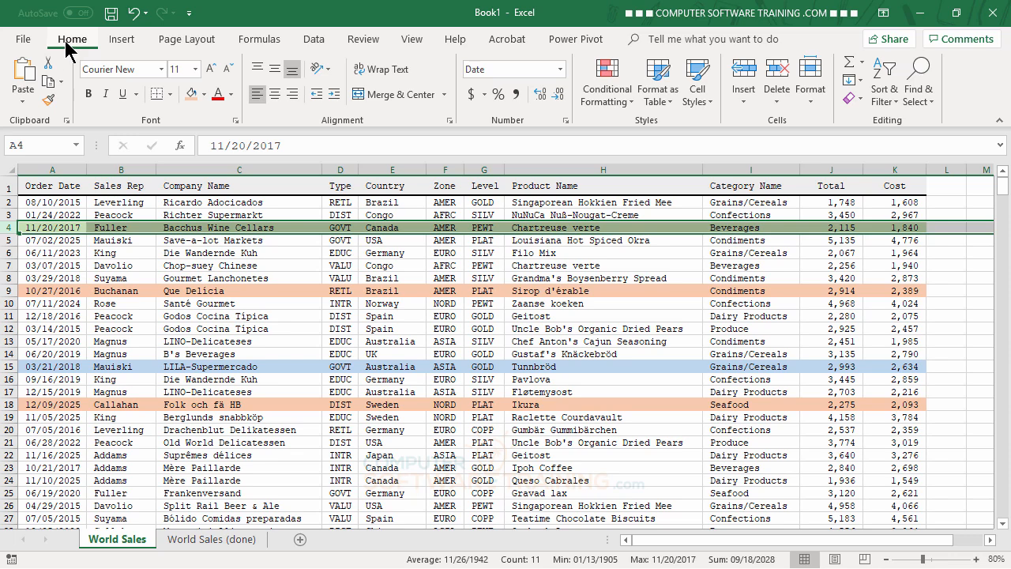
{"action": "left_click", "coordinate": [49, 100]}
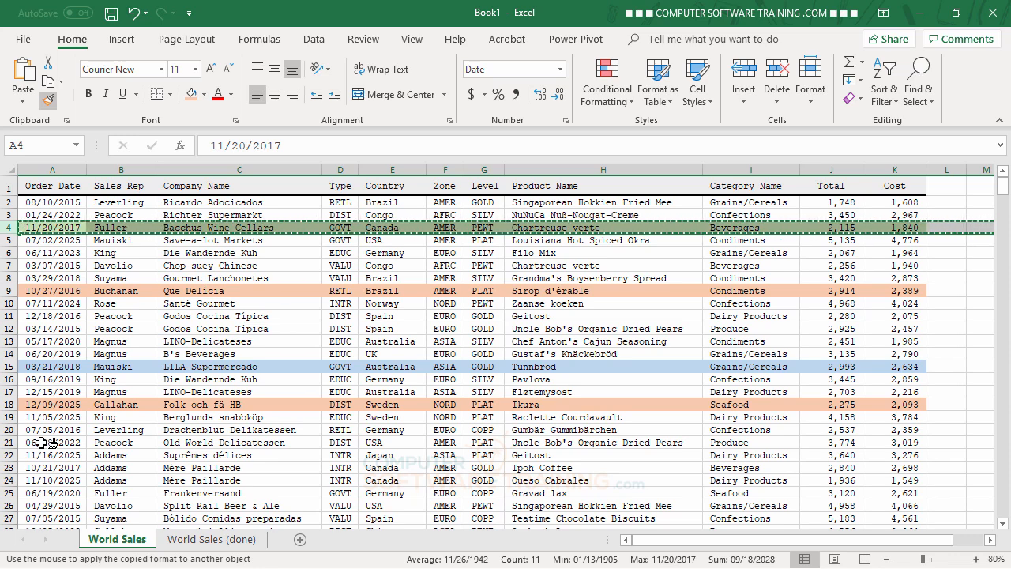
{"action": "left_click", "coordinate": [41, 442]}
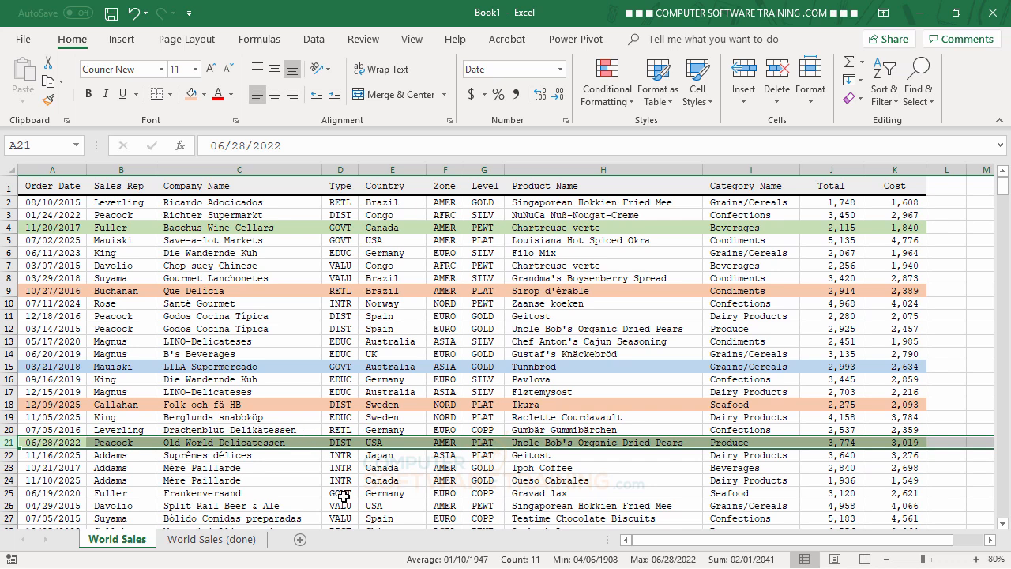
{"action": "left_click", "coordinate": [512, 491]}
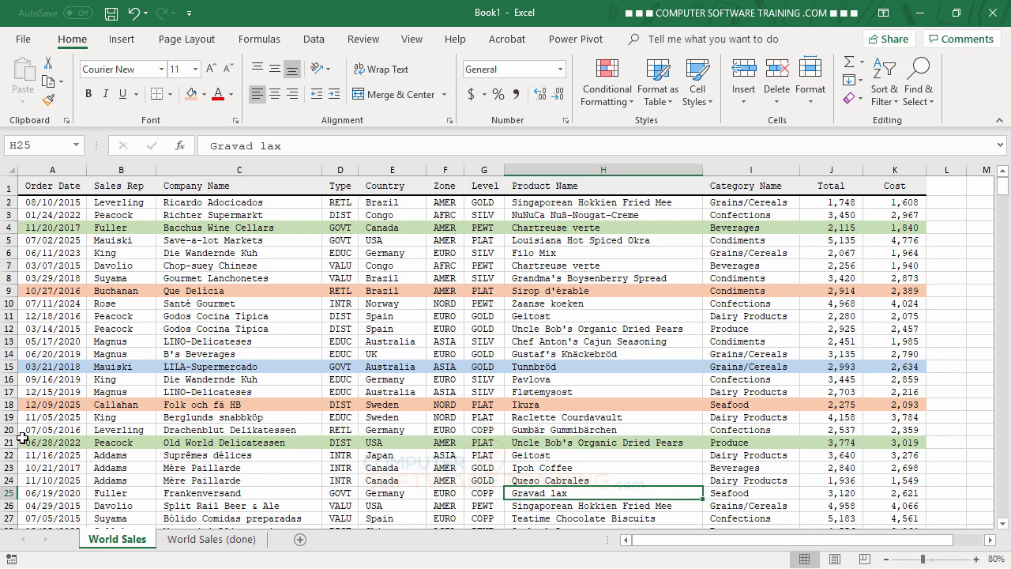
- Copy the blue formatting of row 15 onto rows 25, 29 and 33 with Format Painter kept active, and exit the painter
{"action": "left_click", "coordinate": [8, 367]}
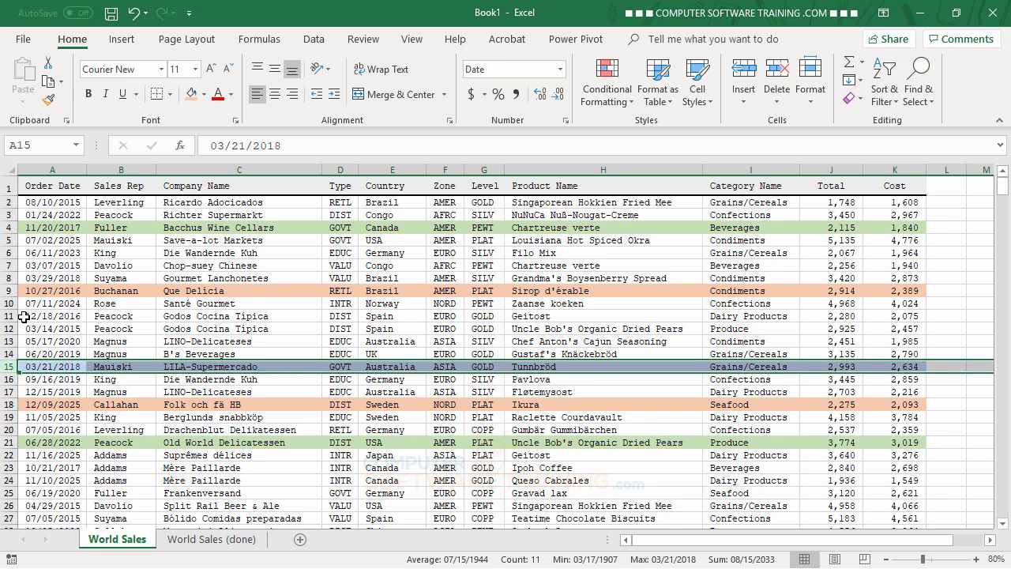
{"action": "left_click", "coordinate": [49, 101]}
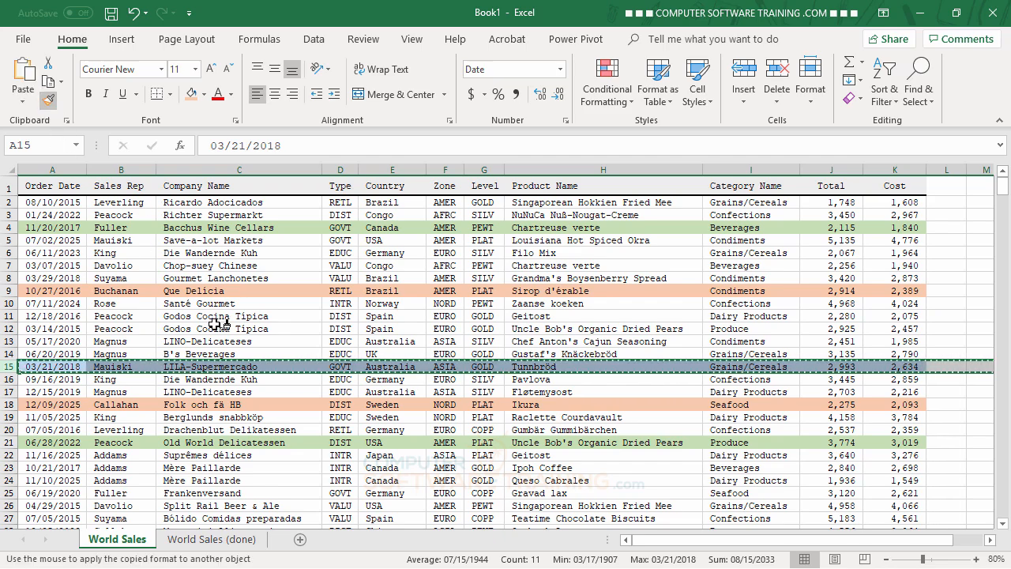
{"action": "scroll", "coordinate": [213, 325], "scroll_direction": "down", "scroll_amount": 3}
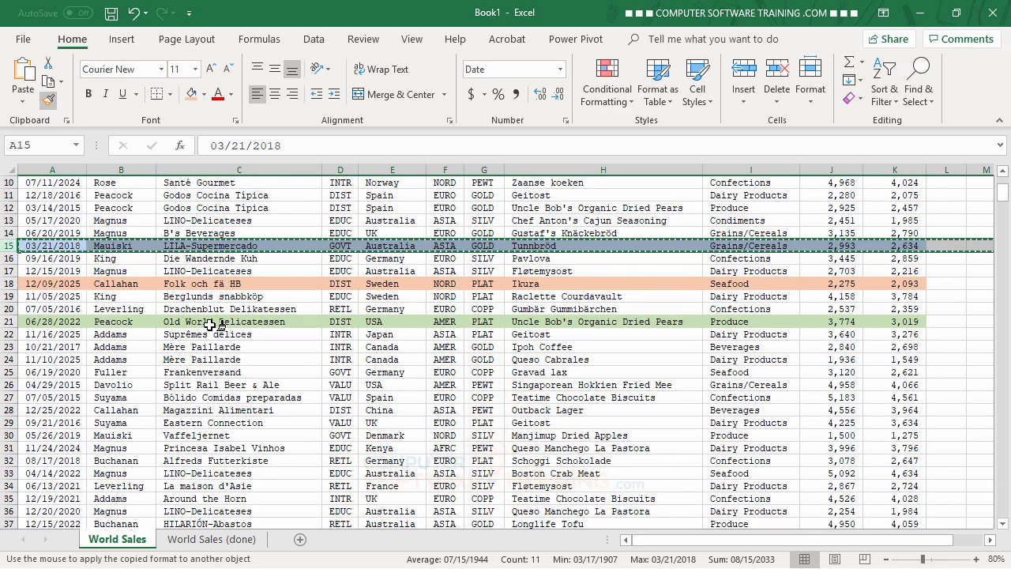
{"action": "scroll", "coordinate": [212, 324], "scroll_direction": "down", "scroll_amount": 1}
{"action": "scroll", "coordinate": [212, 324], "scroll_direction": "up", "scroll_amount": 1}
{"action": "left_click", "coordinate": [41, 372]}
{"action": "left_click", "coordinate": [47, 423]}
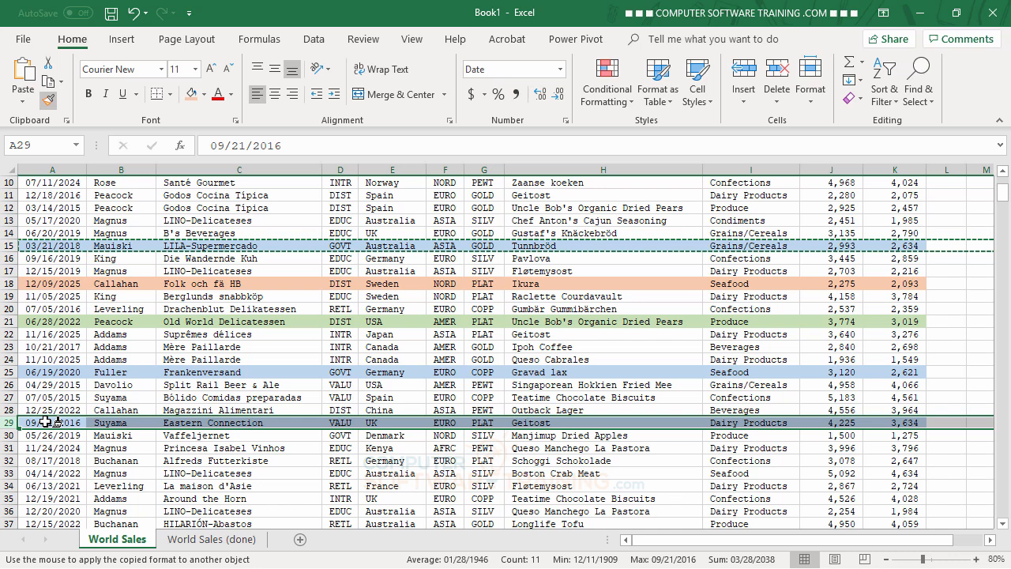
{"action": "left_click", "coordinate": [52, 472]}
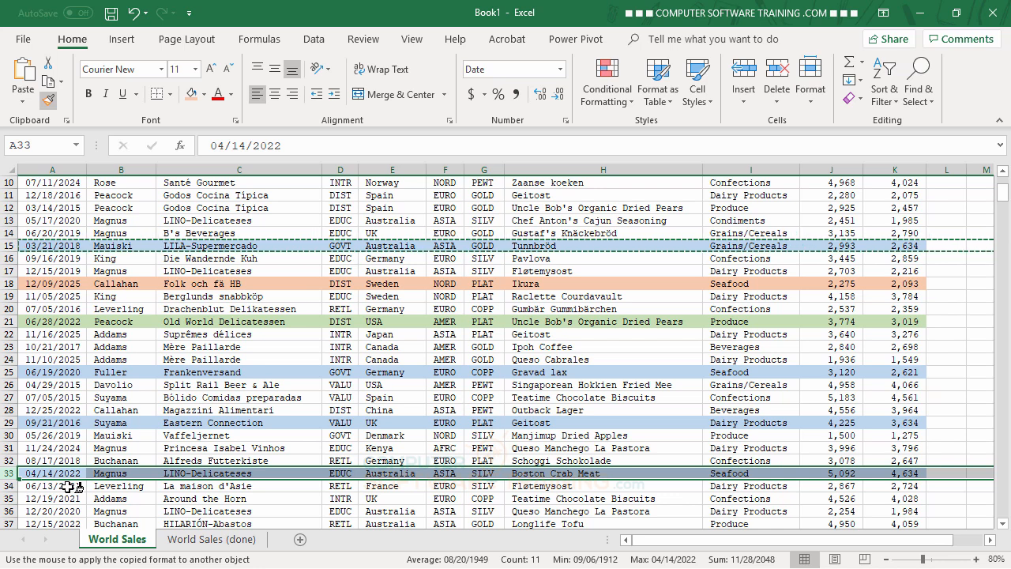
{"action": "key", "text": "Escape"}
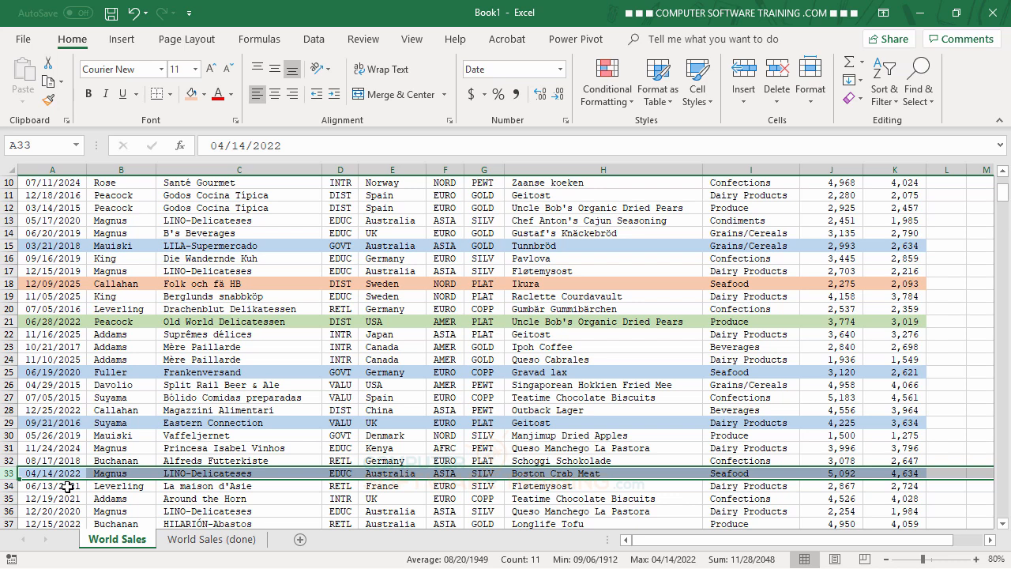
{"action": "left_click", "coordinate": [197, 298]}
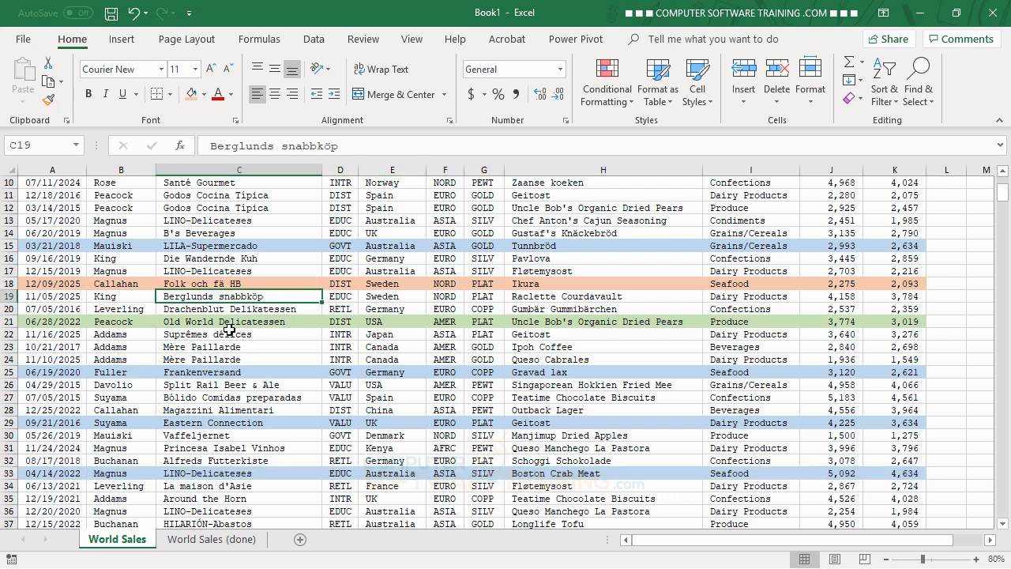
{"action": "scroll", "coordinate": [239, 336], "scroll_direction": "up", "scroll_amount": 3}
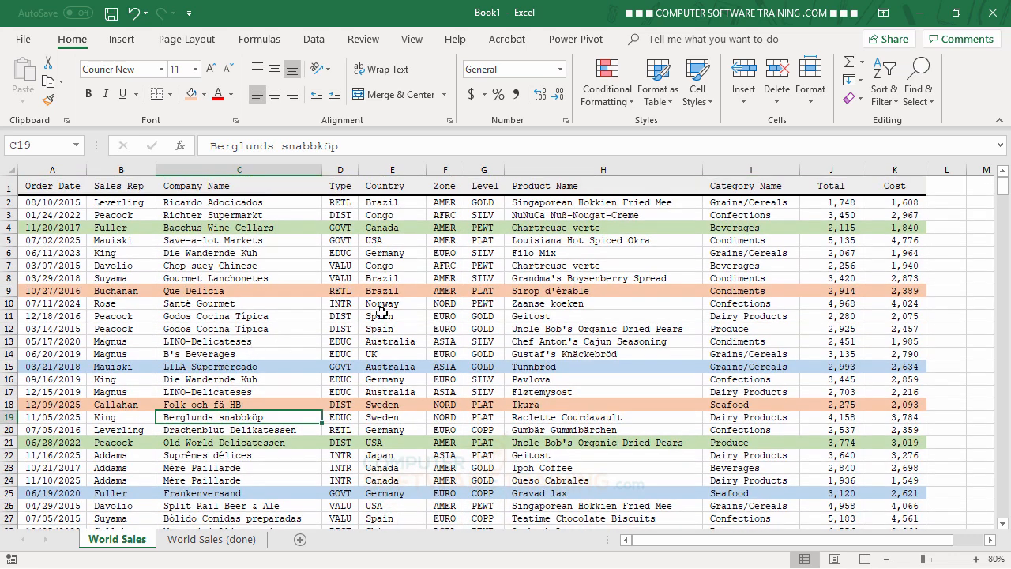